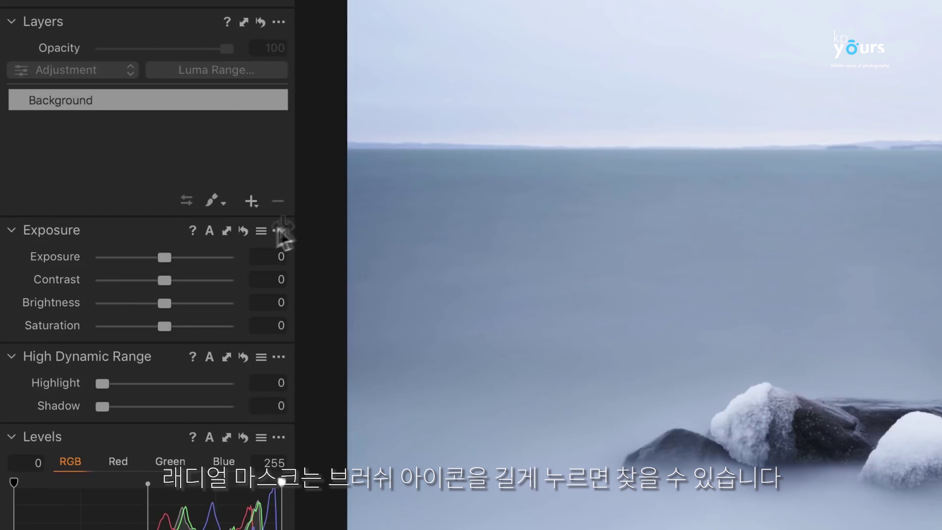
Step: Draw a wide elliptical radial gradient mask centred on the rocks and toggle its mask overlay on and off
{"action": "left_click", "coordinate": [223, 200]}
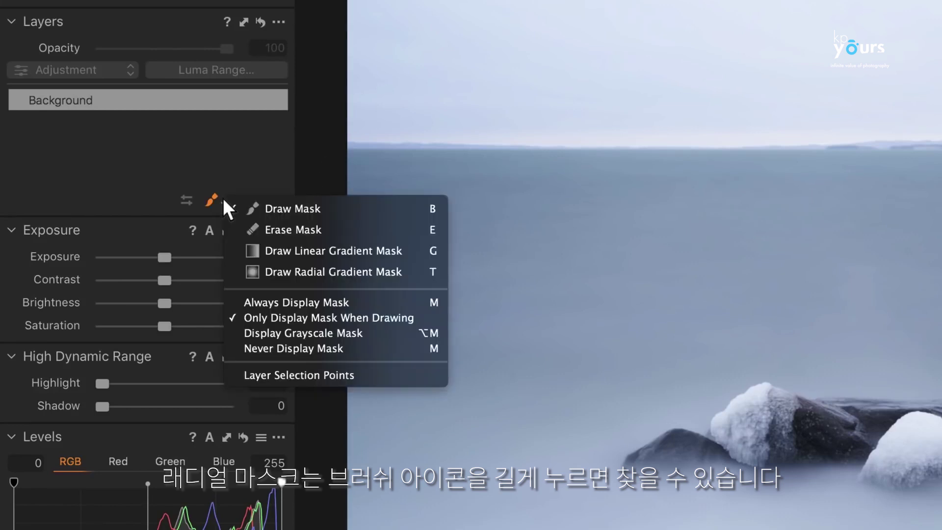
{"action": "left_click", "coordinate": [298, 272]}
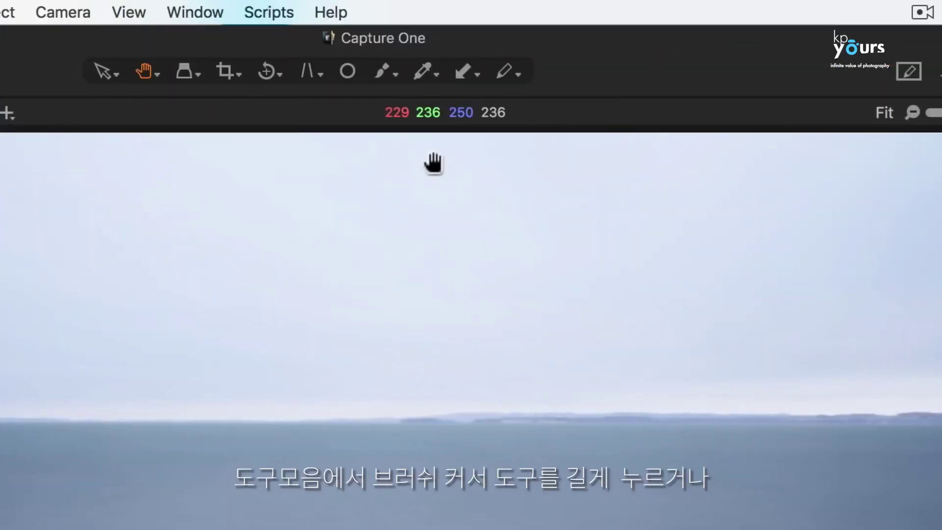
{"action": "left_click", "coordinate": [392, 73]}
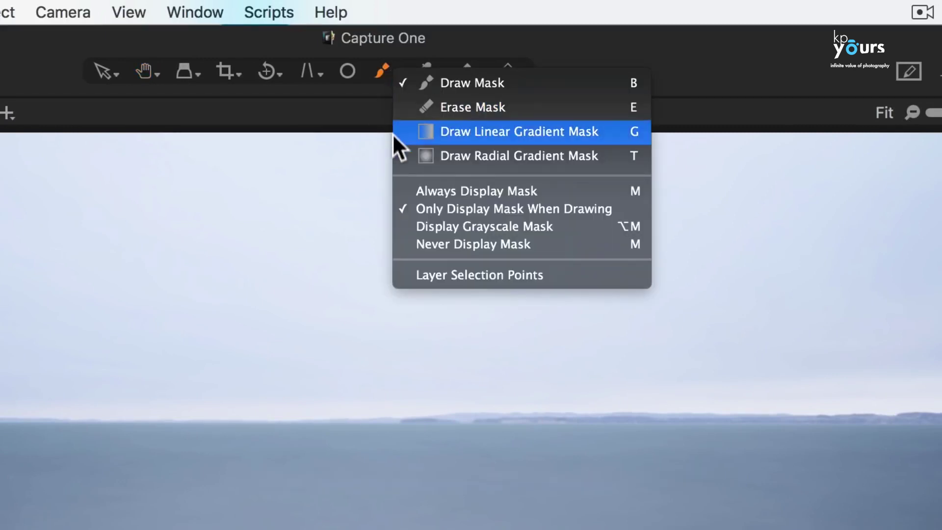
{"action": "left_click", "coordinate": [396, 156]}
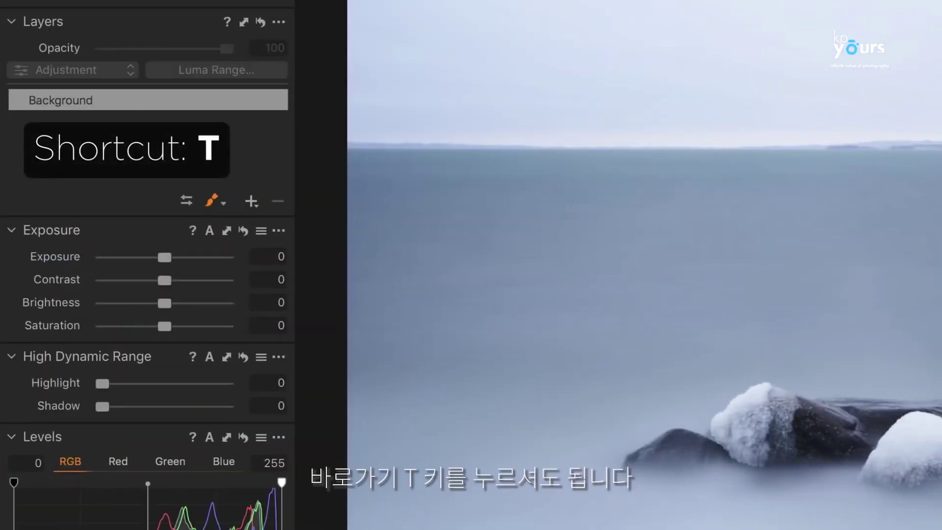
{"action": "key", "text": "t"}
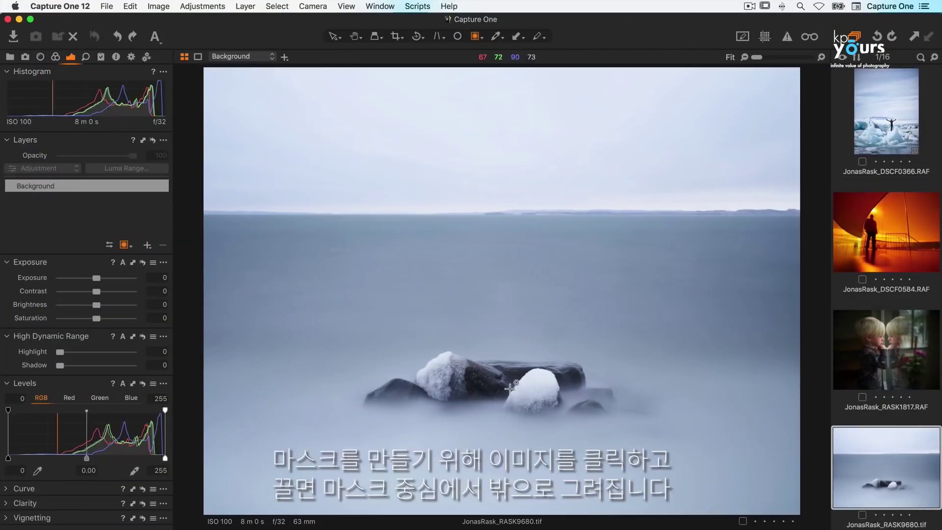
{"action": "mouse_move", "coordinate": [510, 390]}
{"action": "left_mouse_down"}
{"action": "mouse_move", "coordinate": [406, 314]}
{"action": "mouse_move", "coordinate": [310, 276]}
{"action": "mouse_move", "coordinate": [261, 274]}
{"action": "left_mouse_up"}
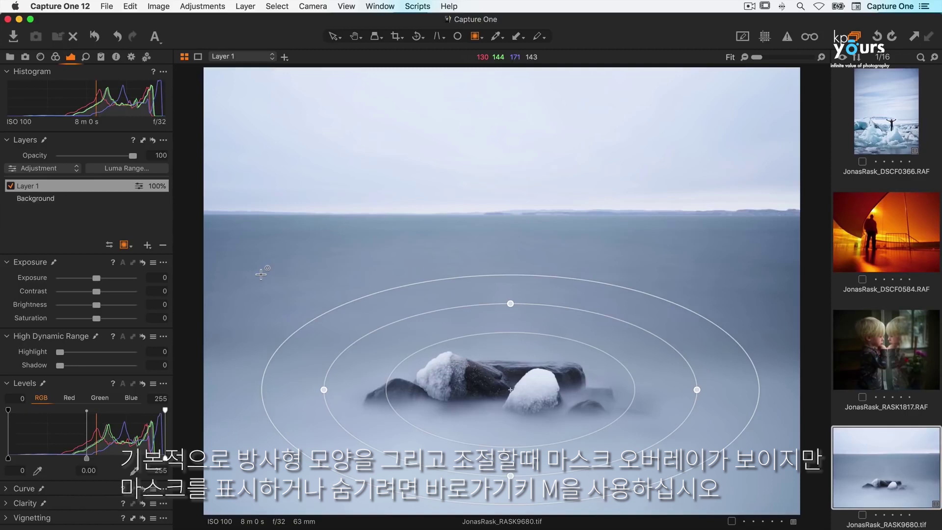
{"action": "key", "text": "m"}
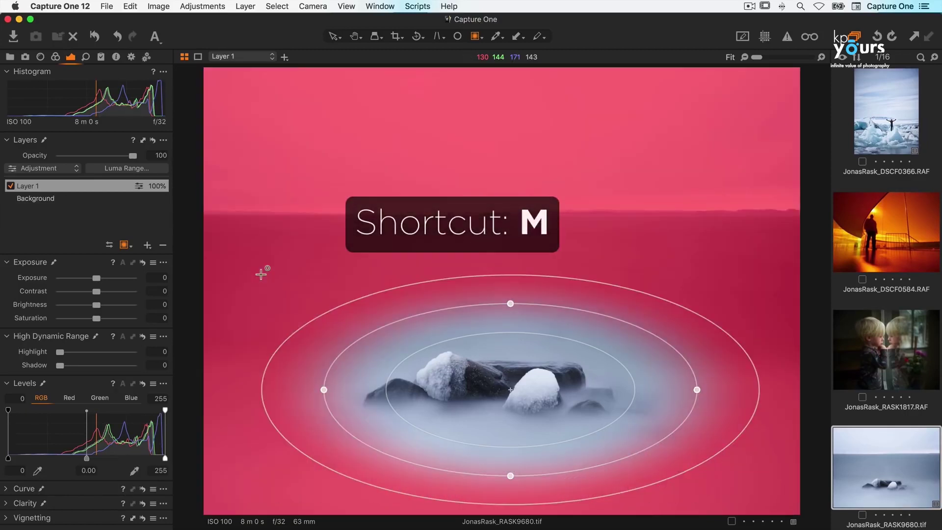
{"action": "key", "text": "m"}
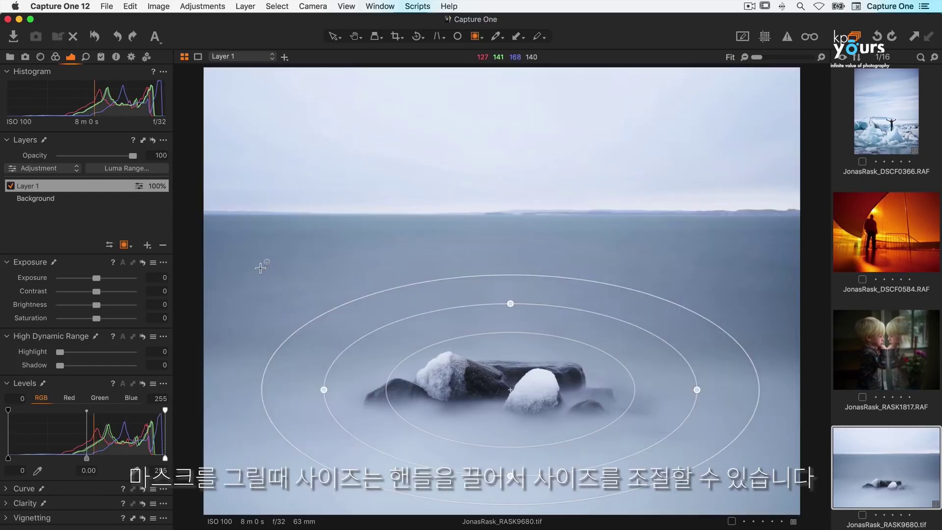
Step: Widen the radial mask horizontally and soften its falloff by enlarging the outer ellipse and shrinking the inner one
{"action": "mouse_move", "coordinate": [520, 312]}
{"action": "left_mouse_down"}
{"action": "mouse_move", "coordinate": [513, 295]}
{"action": "mouse_move", "coordinate": [512, 308]}
{"action": "left_mouse_up"}
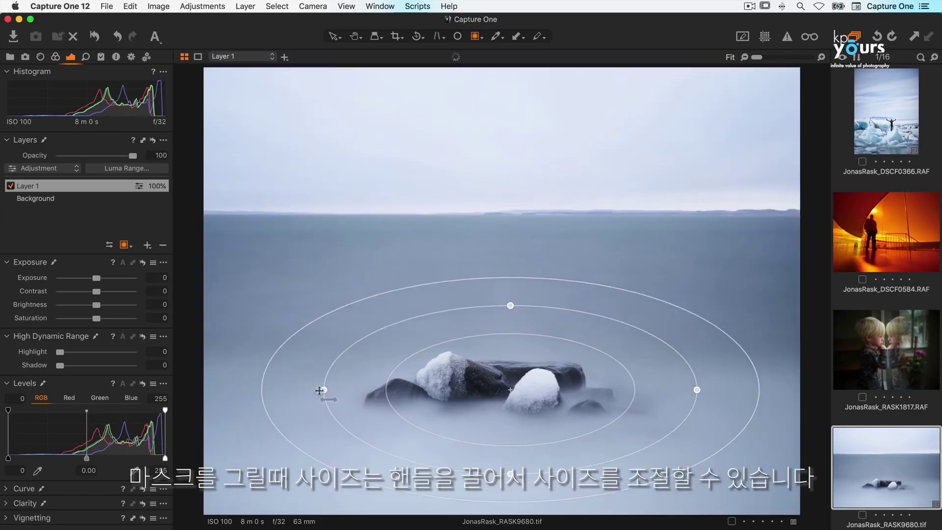
{"action": "left_click_drag", "start_coordinate": [323, 396], "coordinate": [300, 398]}
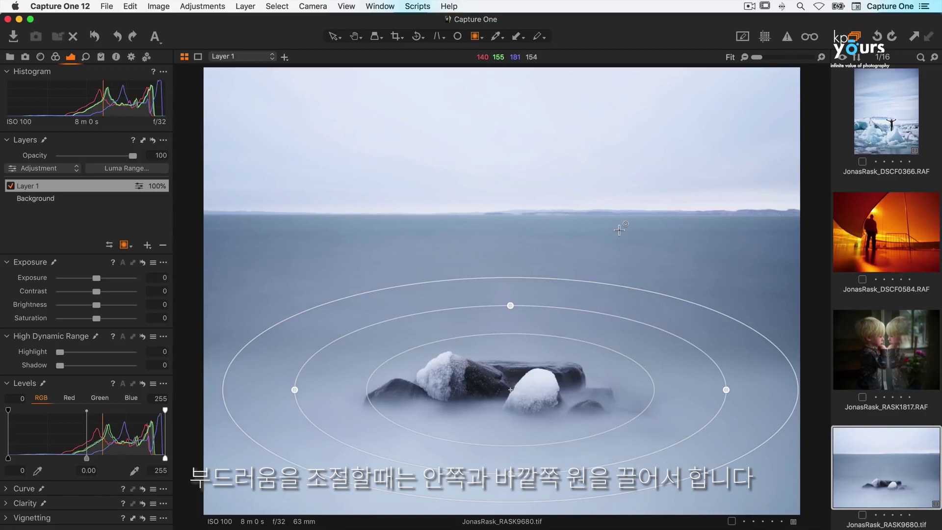
{"action": "left_click_drag", "start_coordinate": [521, 280], "coordinate": [519, 232]}
{"action": "left_click_drag", "start_coordinate": [515, 343], "coordinate": [516, 358]}
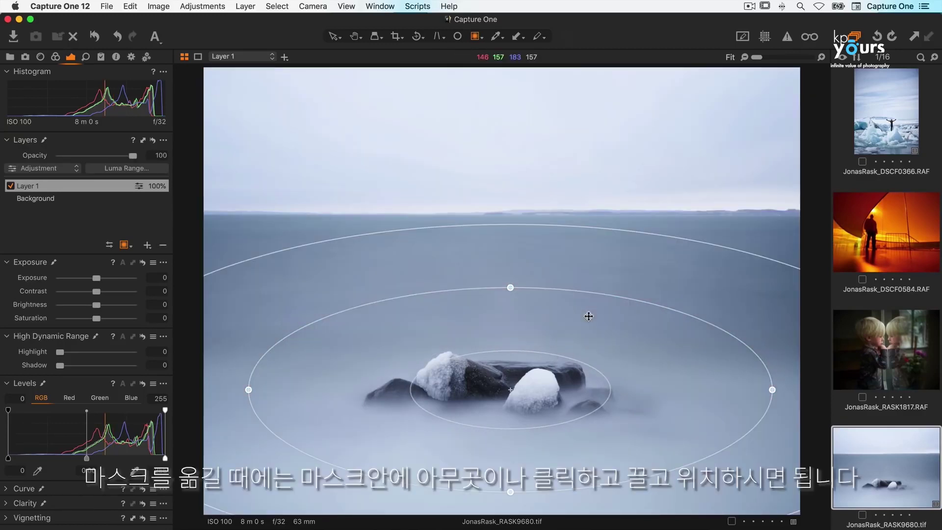
Step: Move the radial mask slightly upward and tilt it counter-clockwise, refining its overall size and upper extent
{"action": "left_click_drag", "start_coordinate": [608, 339], "coordinate": [606, 300]}
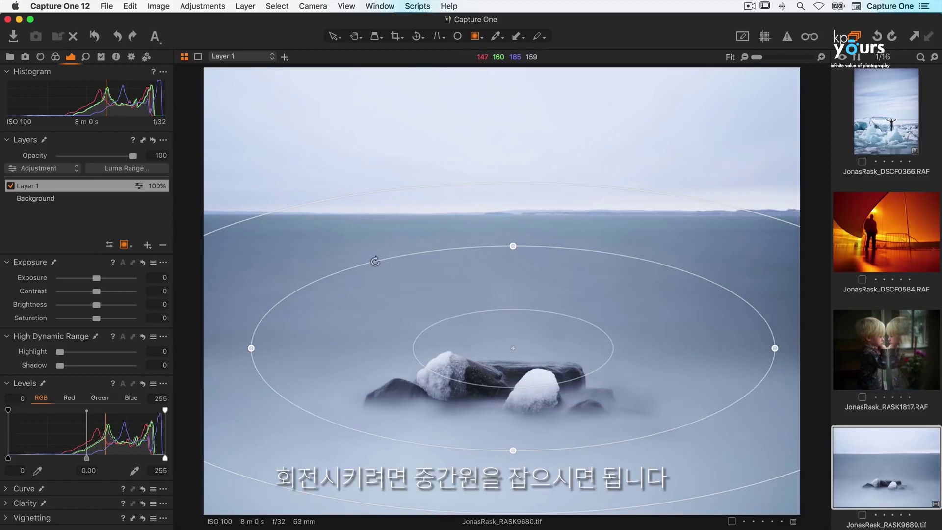
{"action": "left_click_drag", "start_coordinate": [373, 262], "coordinate": [359, 290]}
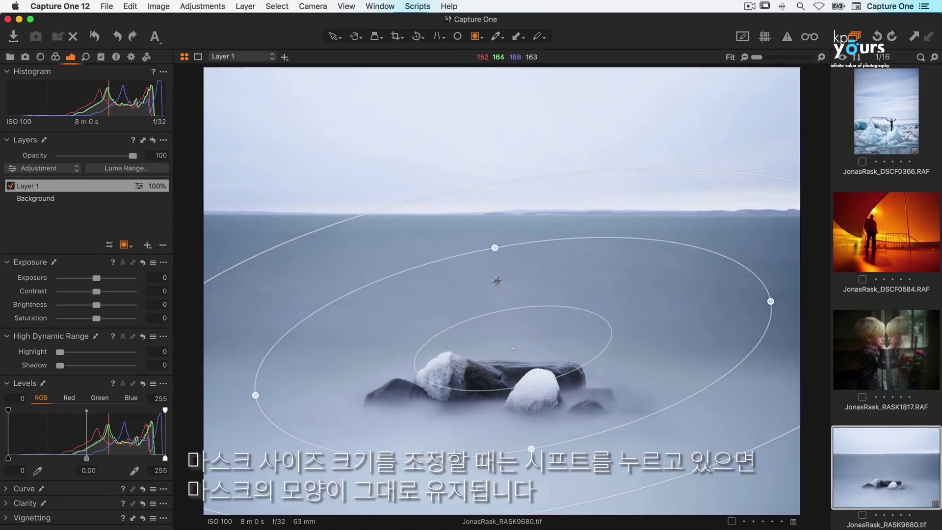
{"action": "mouse_move", "coordinate": [503, 255]}
{"action": "left_mouse_down"}
{"action": "mouse_move", "coordinate": [505, 282]}
{"action": "mouse_move", "coordinate": [496, 246]}
{"action": "mouse_move", "coordinate": [495, 260]}
{"action": "left_mouse_up"}
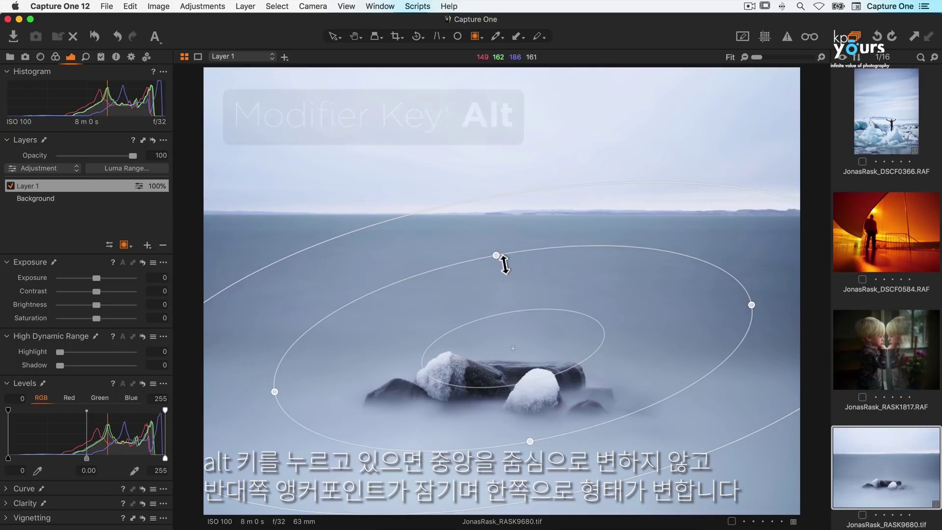
{"action": "mouse_move", "coordinate": [498, 260]}
{"action": "left_mouse_down"}
{"action": "mouse_move", "coordinate": [505, 305]}
{"action": "mouse_move", "coordinate": [500, 253]}
{"action": "left_mouse_up"}
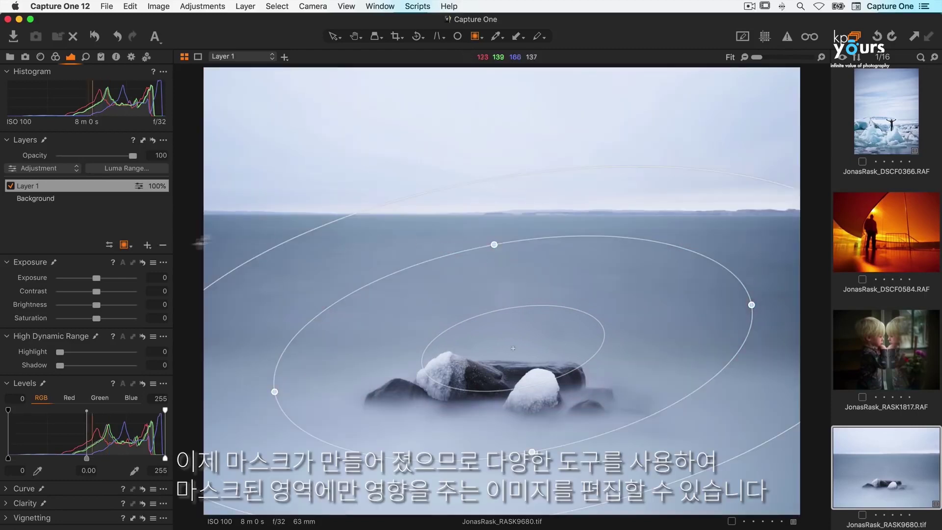
Step: Darken the area covered by Layer 1's mask by setting its exposure to -0.89
{"action": "left_click_drag", "start_coordinate": [96, 278], "coordinate": [90, 280]}
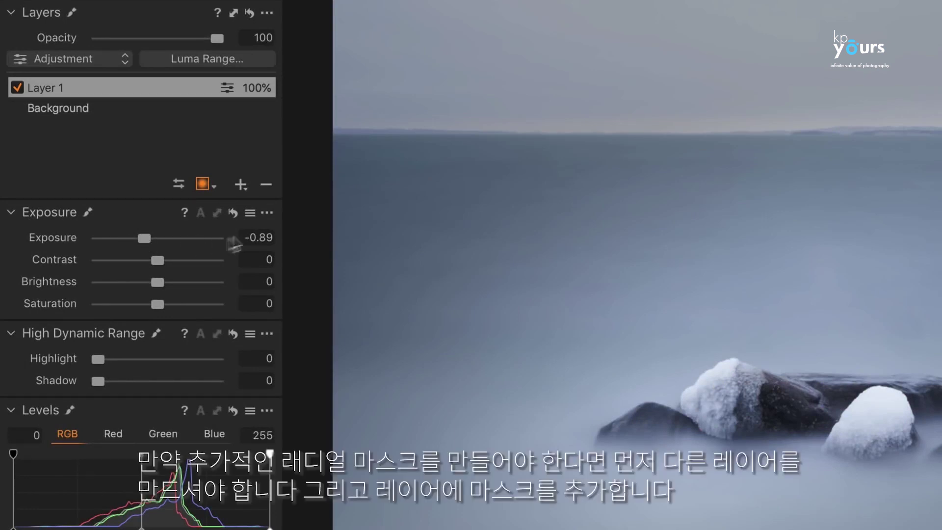
Step: Add a second adjustment layer with an elliptical radial gradient mask, positioned around the rocks and narrowed
{"action": "left_click", "coordinate": [241, 185]}
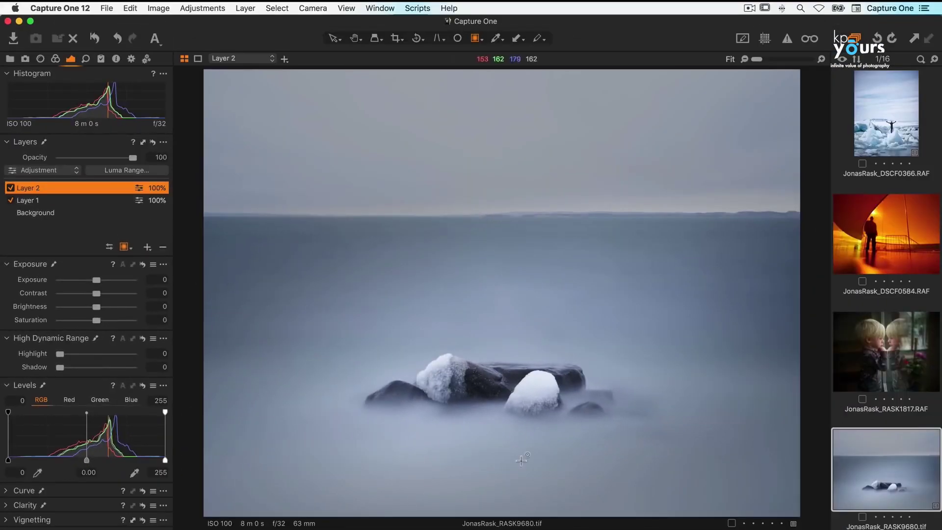
{"action": "left_click_drag", "start_coordinate": [522, 462], "coordinate": [522, 504]}
{"action": "left_click_drag", "start_coordinate": [491, 386], "coordinate": [273, 344]}
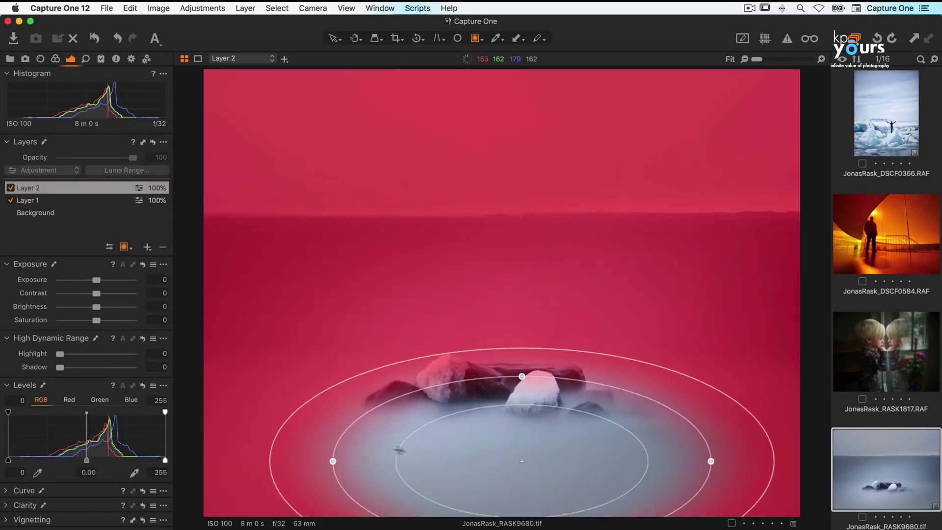
{"action": "left_click_drag", "start_coordinate": [439, 437], "coordinate": [419, 386]}
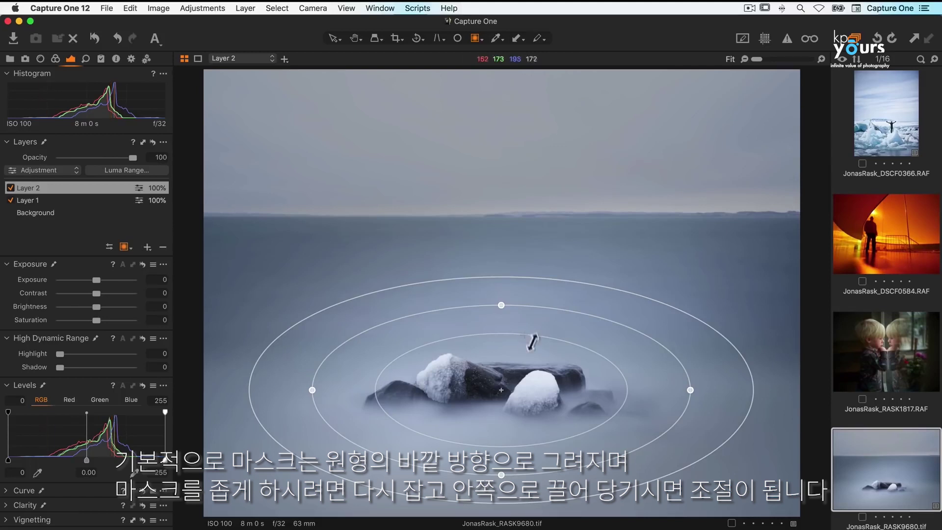
{"action": "left_click_drag", "start_coordinate": [501, 305], "coordinate": [485, 330]}
{"action": "left_click_drag", "start_coordinate": [416, 390], "coordinate": [336, 396]}
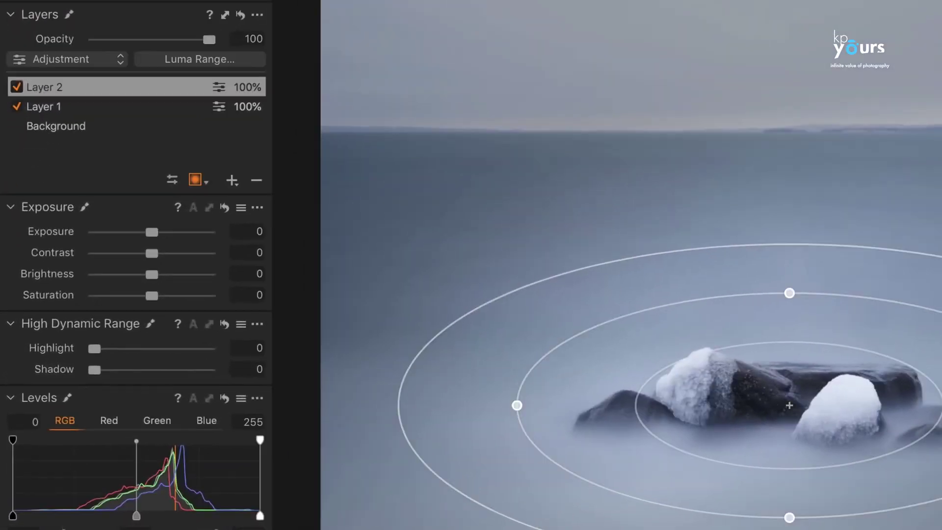
Step: Invert Layer 2's mask and redraw a radial mask with Draw Mask Inside enabled
{"action": "left_click", "coordinate": [170, 90]}
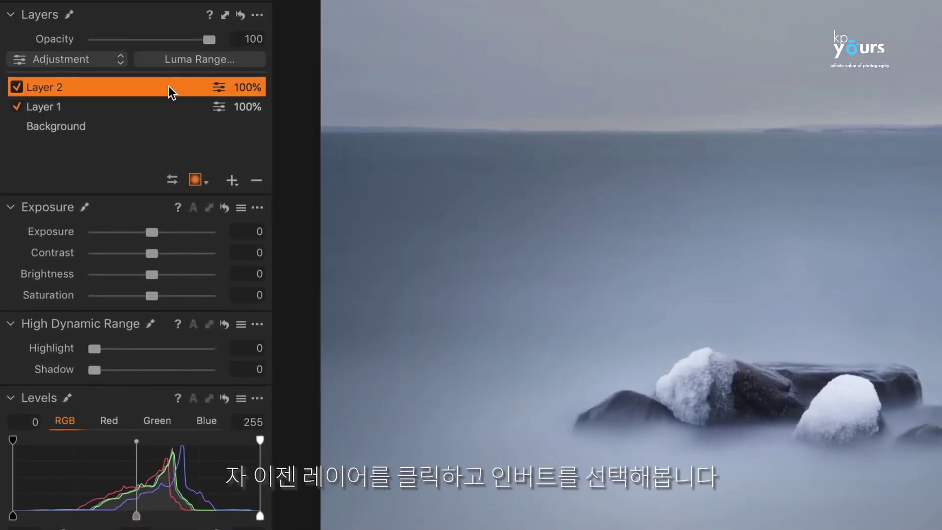
{"action": "right_click", "coordinate": [171, 92]}
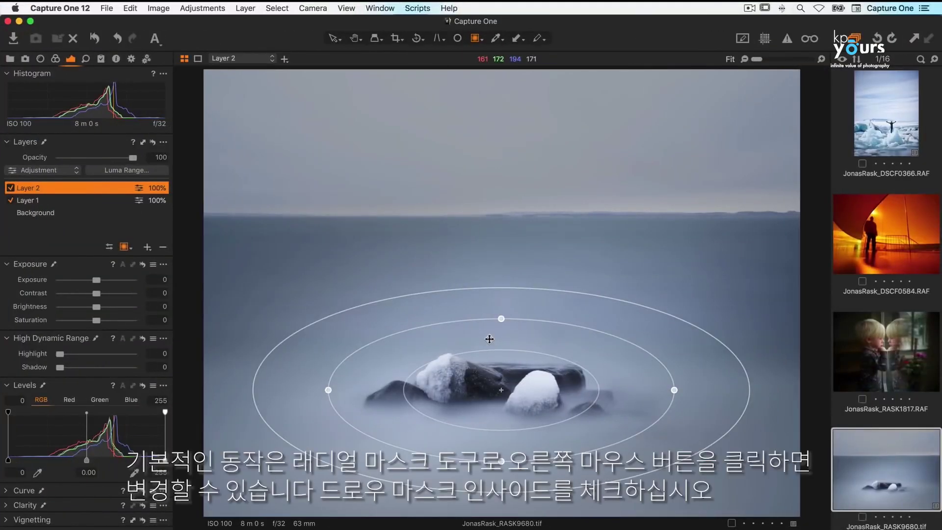
{"action": "right_click", "coordinate": [490, 339]}
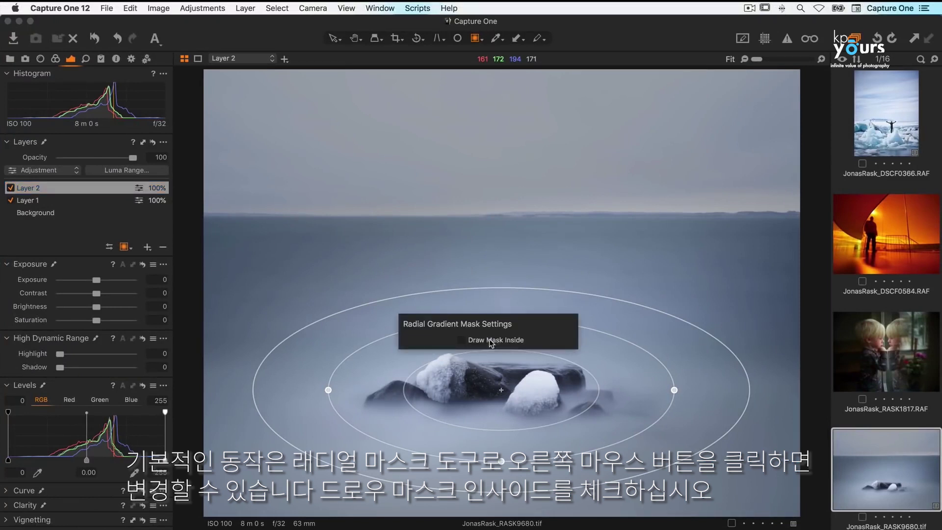
{"action": "left_click", "coordinate": [490, 340]}
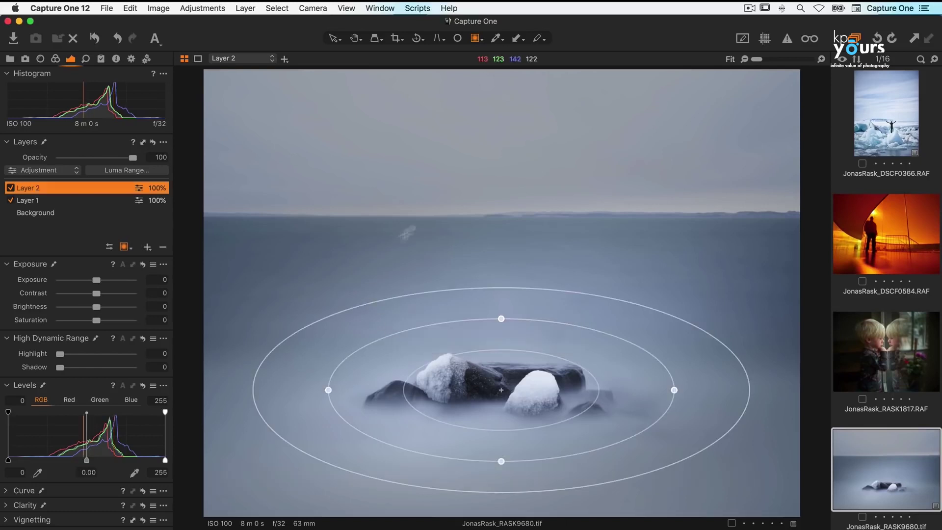
{"action": "left_click_drag", "start_coordinate": [433, 218], "coordinate": [494, 313]}
{"action": "left_click_drag", "start_coordinate": [535, 350], "coordinate": [621, 291]}
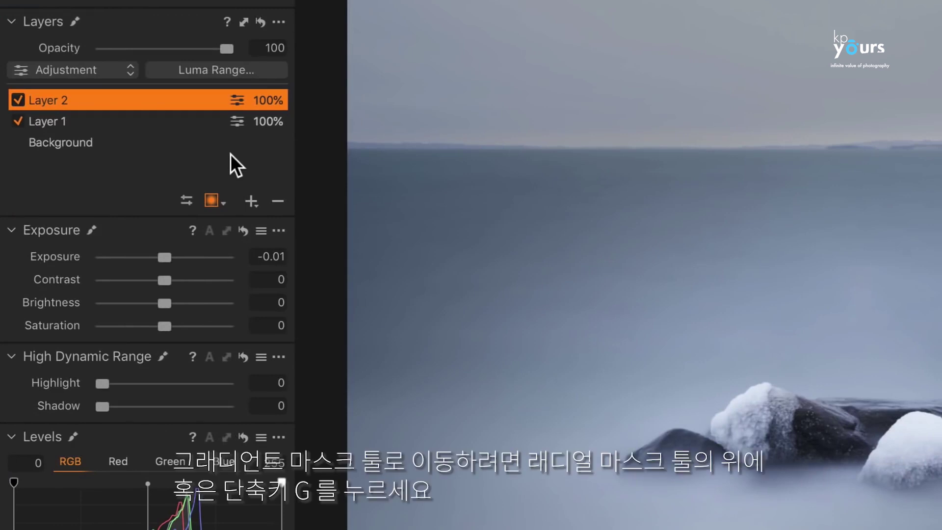
Step: Replace Layer 2's mask with a perfectly horizontal linear gradient mask running from the sky down to just below the rocks
{"action": "left_click", "coordinate": [217, 201]}
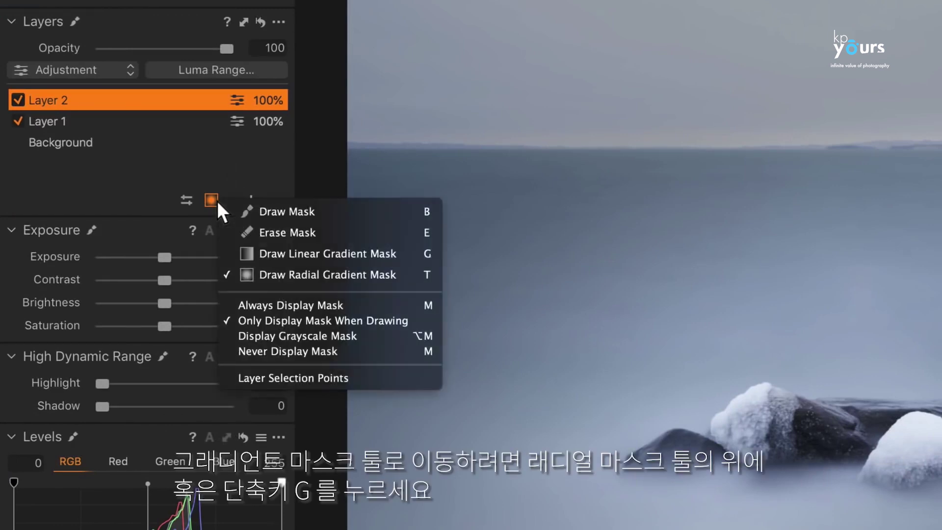
{"action": "left_click", "coordinate": [225, 250]}
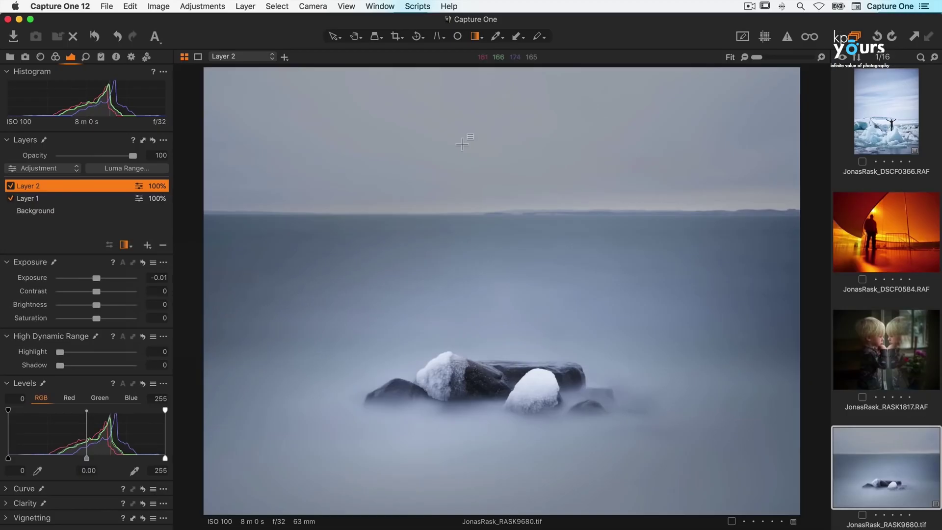
{"action": "left_click_drag", "start_coordinate": [462, 143], "coordinate": [473, 426]}
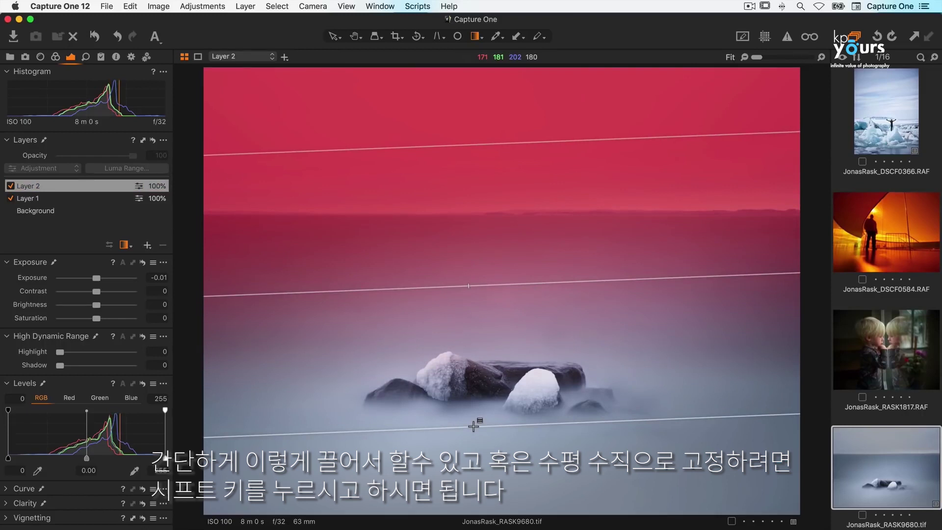
{"action": "key", "text": "shift"}
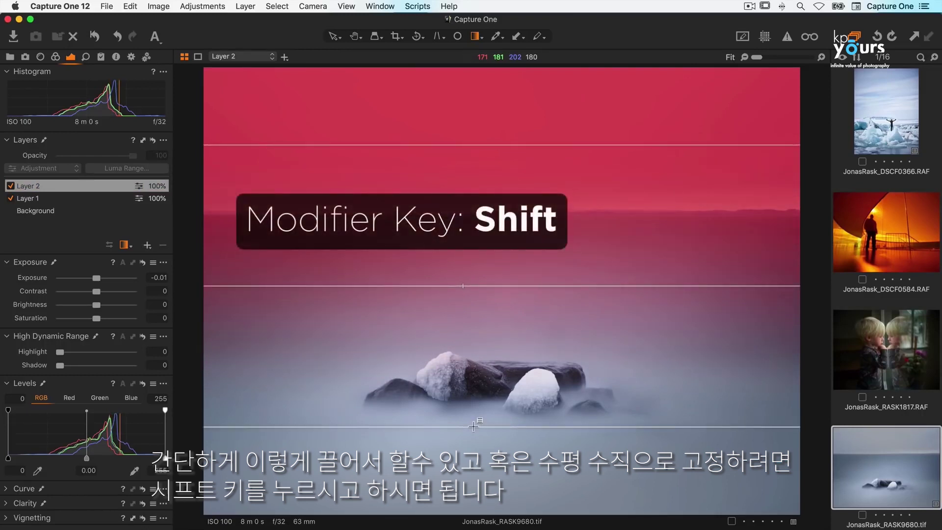
{"action": "left_click_drag", "start_coordinate": [474, 426], "coordinate": [473, 427]}
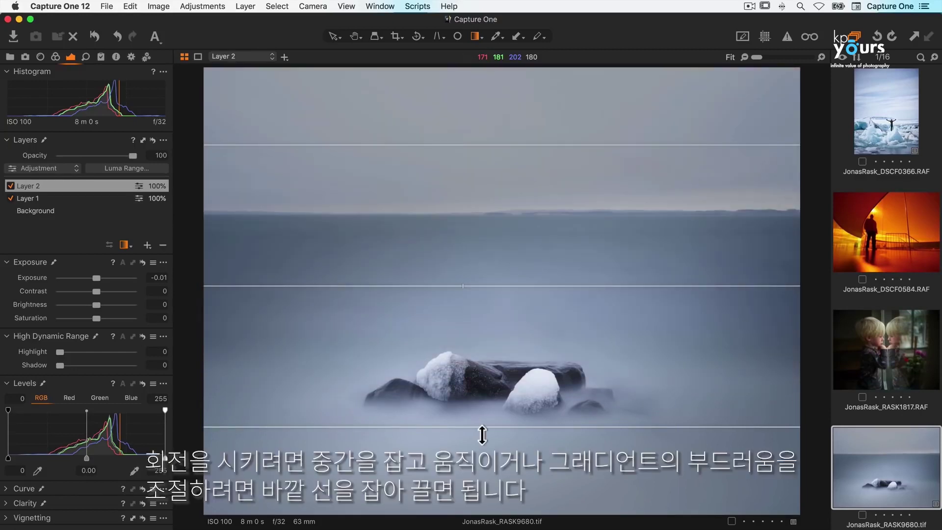
Step: Adjust the softness of the linear gradient by moving its outer lines, finishing with a symmetrical adjustment around the centre line
{"action": "mouse_move", "coordinate": [378, 284]}
{"action": "left_mouse_down"}
{"action": "mouse_move", "coordinate": [371, 296]}
{"action": "mouse_move", "coordinate": [390, 271]}
{"action": "mouse_move", "coordinate": [377, 283]}
{"action": "left_mouse_up"}
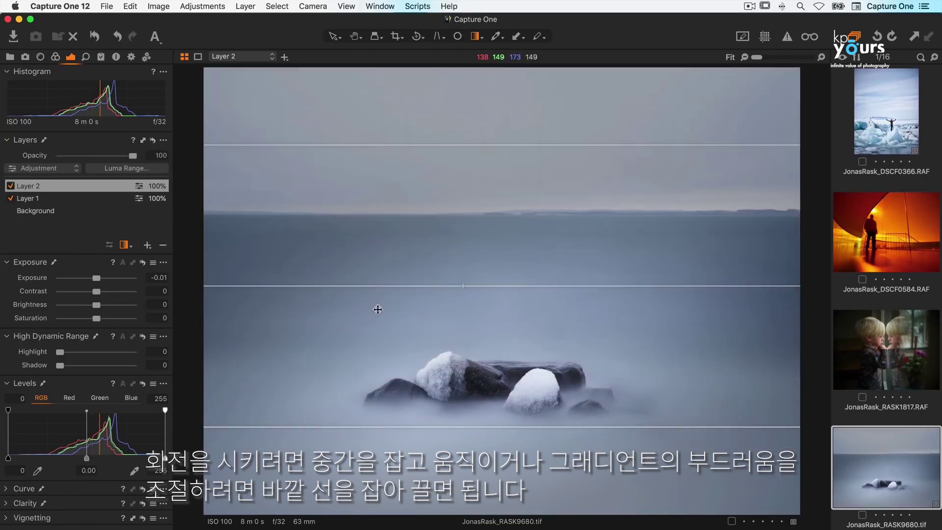
{"action": "left_click_drag", "start_coordinate": [444, 154], "coordinate": [443, 123]}
{"action": "left_click_drag", "start_coordinate": [490, 437], "coordinate": [489, 465]}
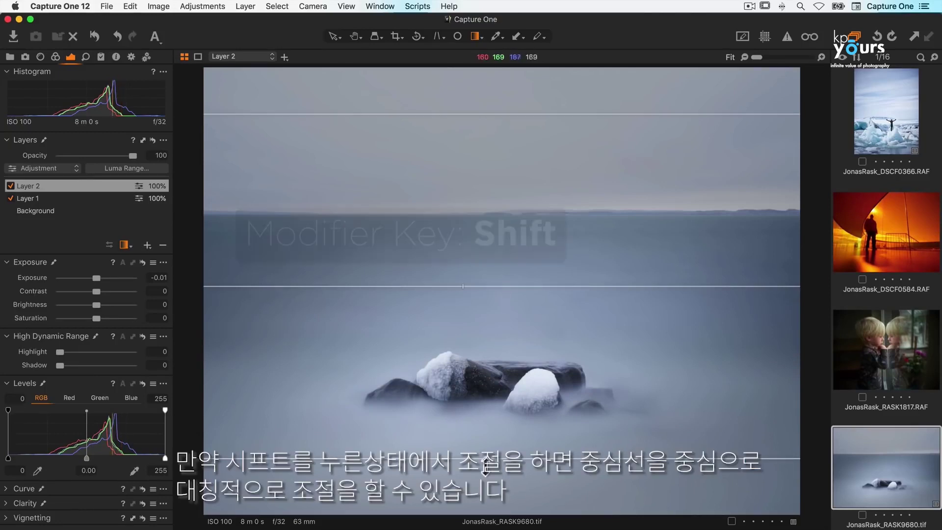
{"action": "left_click_drag", "start_coordinate": [485, 466], "coordinate": [483, 426]}
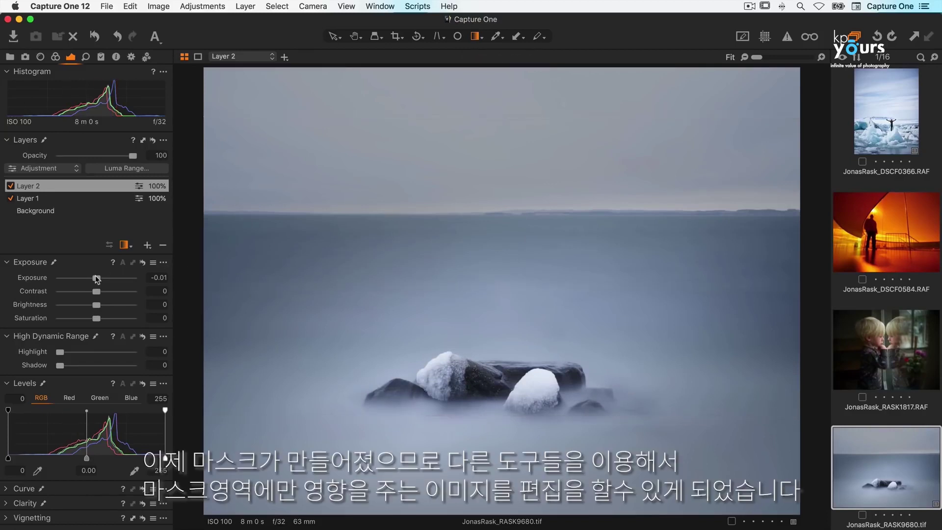
Step: Darken the area under Layer 2's linear gradient by setting its exposure to -0.72
{"action": "left_click_drag", "start_coordinate": [97, 279], "coordinate": [90, 279]}
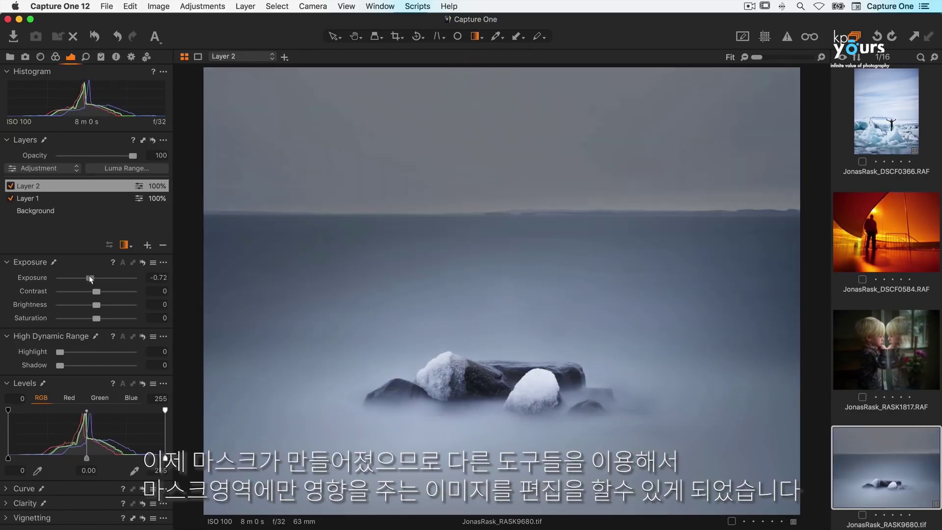